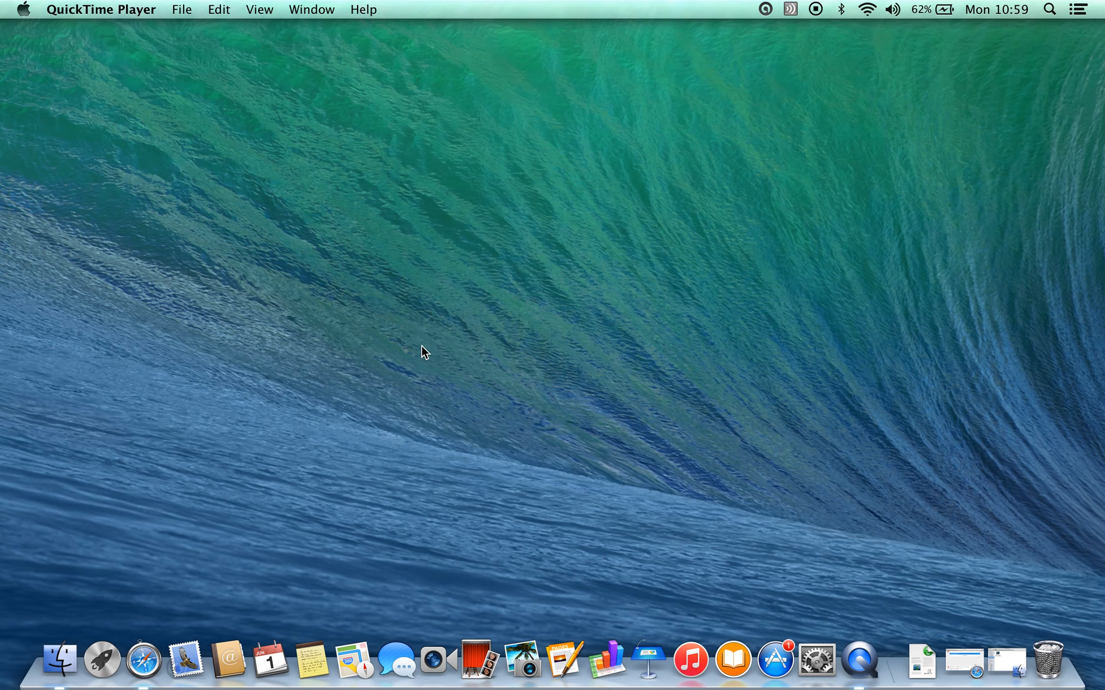
# Open the Accessibility Options panel and go to its Preferences for zoom settings.
pyautogui.press('alt+super+F5')
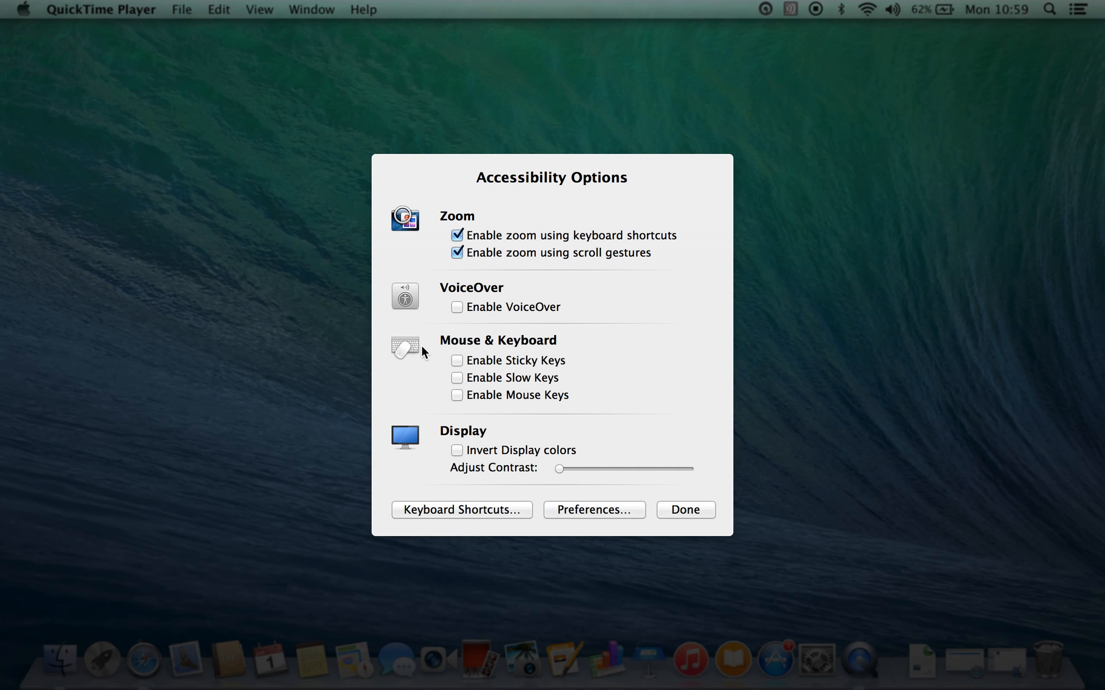
pyautogui.press('Tab')
pyautogui.press('Tab')
pyautogui.press('Tab')
pyautogui.press('Tab')
pyautogui.press('Tab')
pyautogui.press('Tab')
pyautogui.press('Tab')
pyautogui.press('Tab')
pyautogui.press('Tab')
pyautogui.press('Tab')
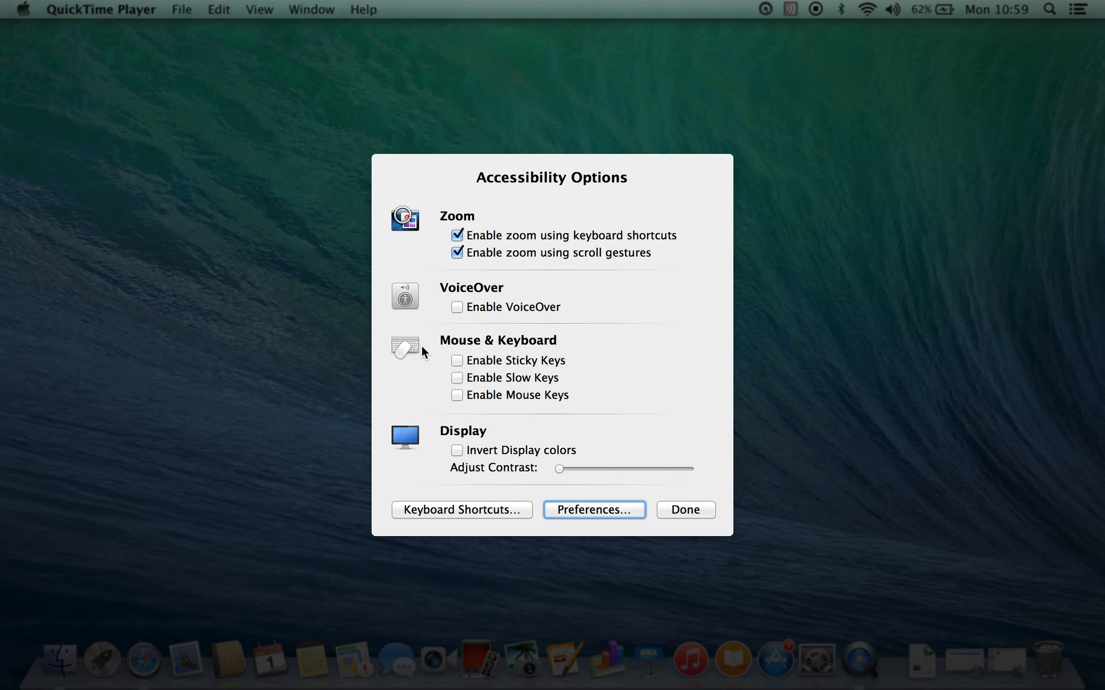
pyautogui.press('space')
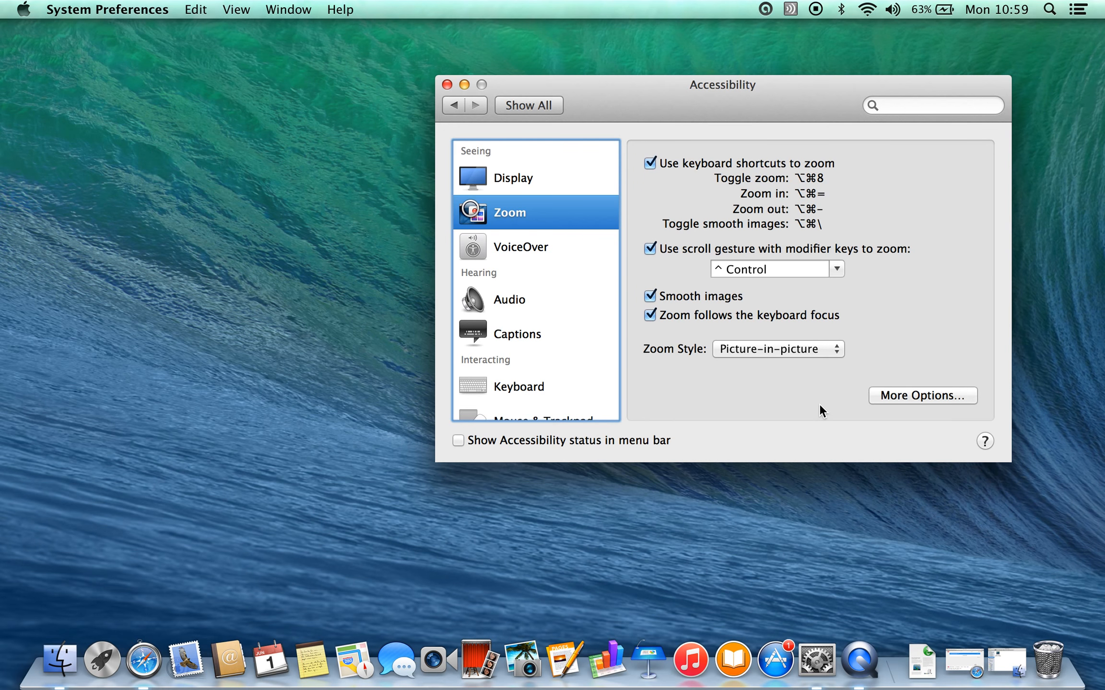
# Switch the zoom style to Fullscreen and back to Picture-in-picture.
pyautogui.click(837, 351)
pyautogui.click(812, 330)
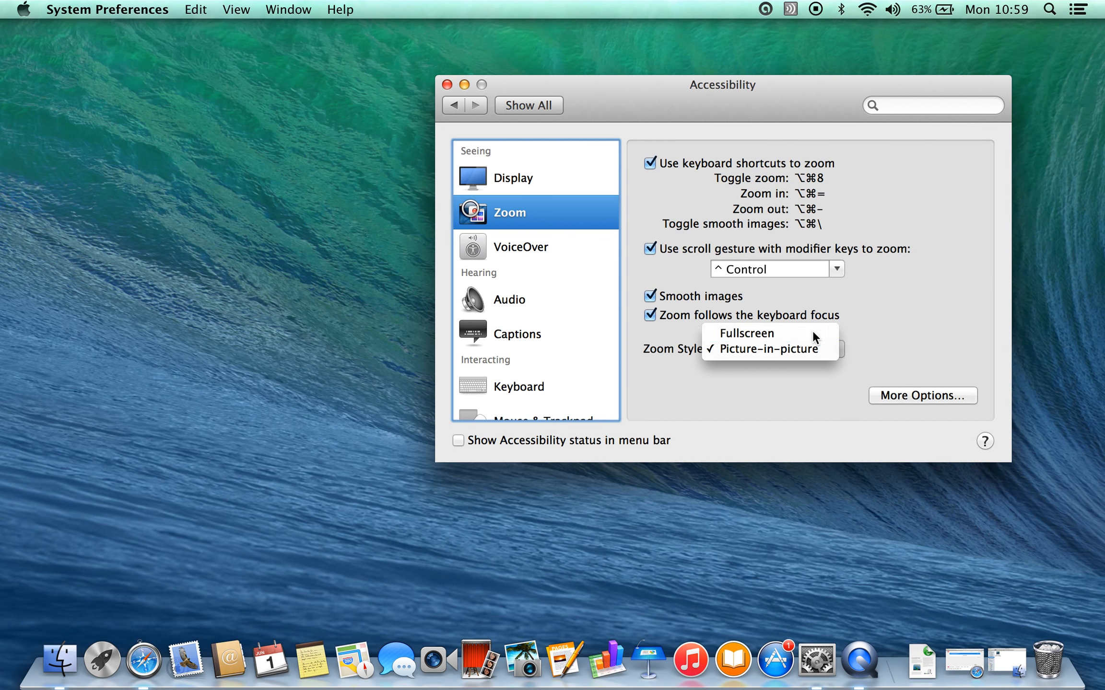
pyautogui.click(836, 348)
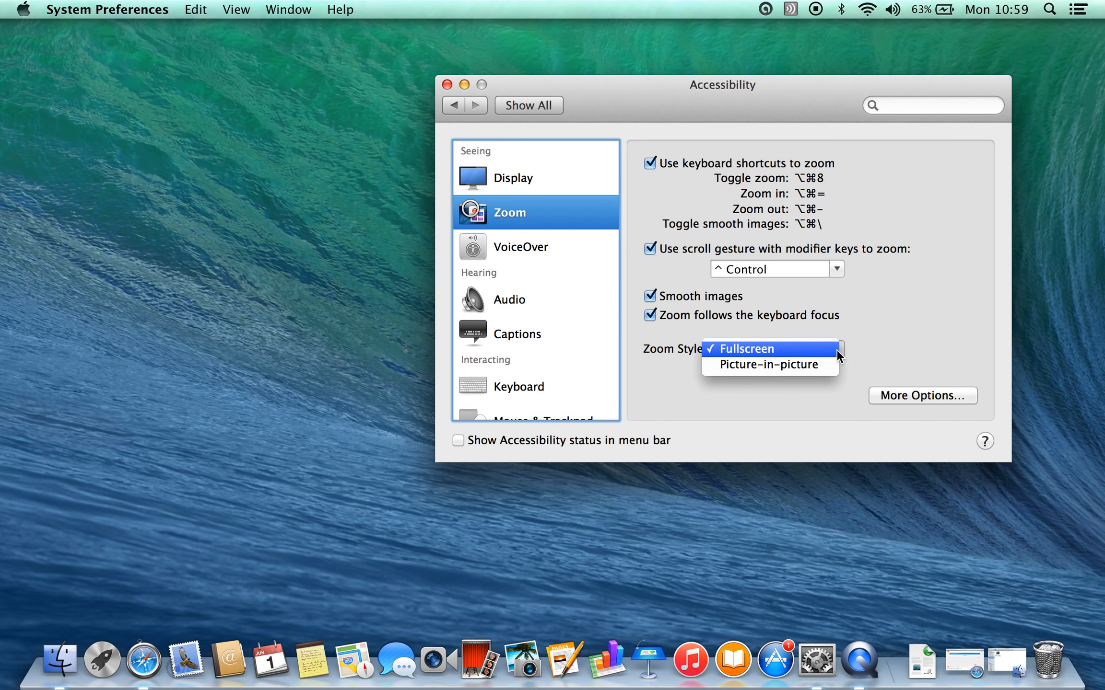
pyautogui.click(812, 368)
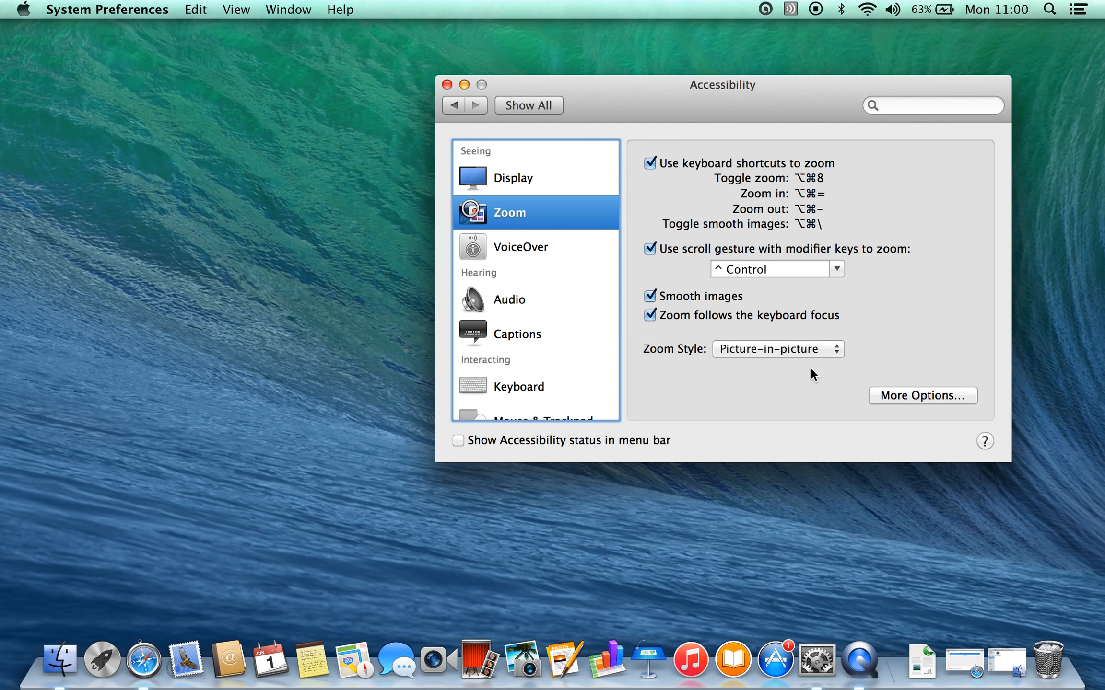
# Open the additional zoom options and set magnification to about 3x.
pyautogui.click(927, 395)
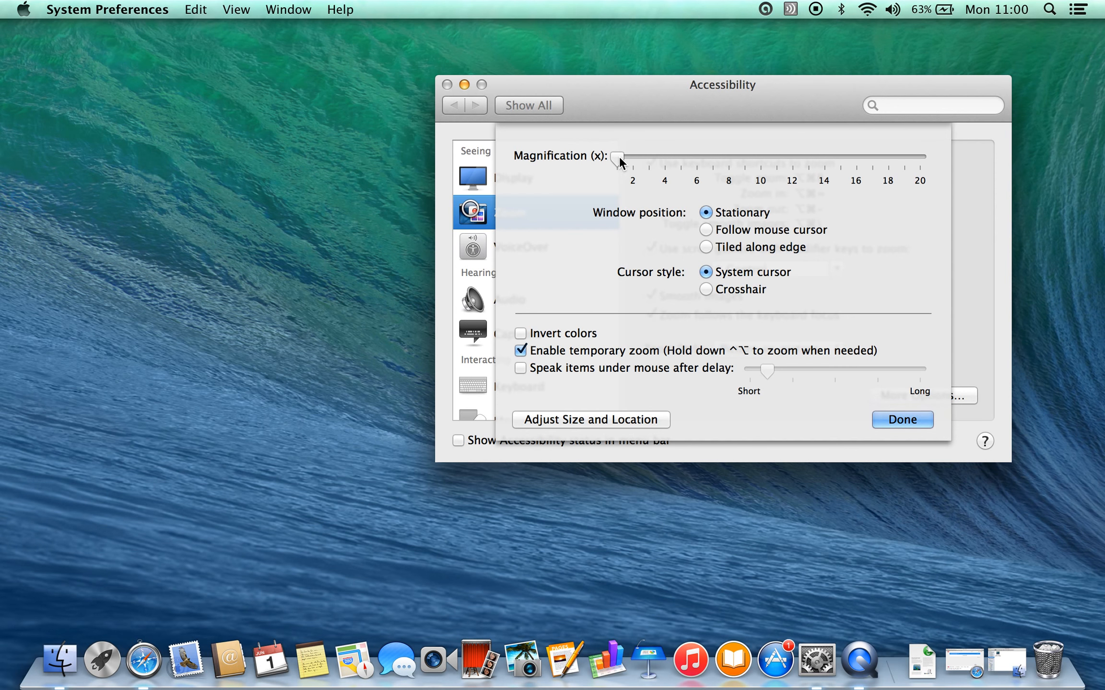
pyautogui.moveTo(619, 156); pyautogui.dragTo(646, 154)
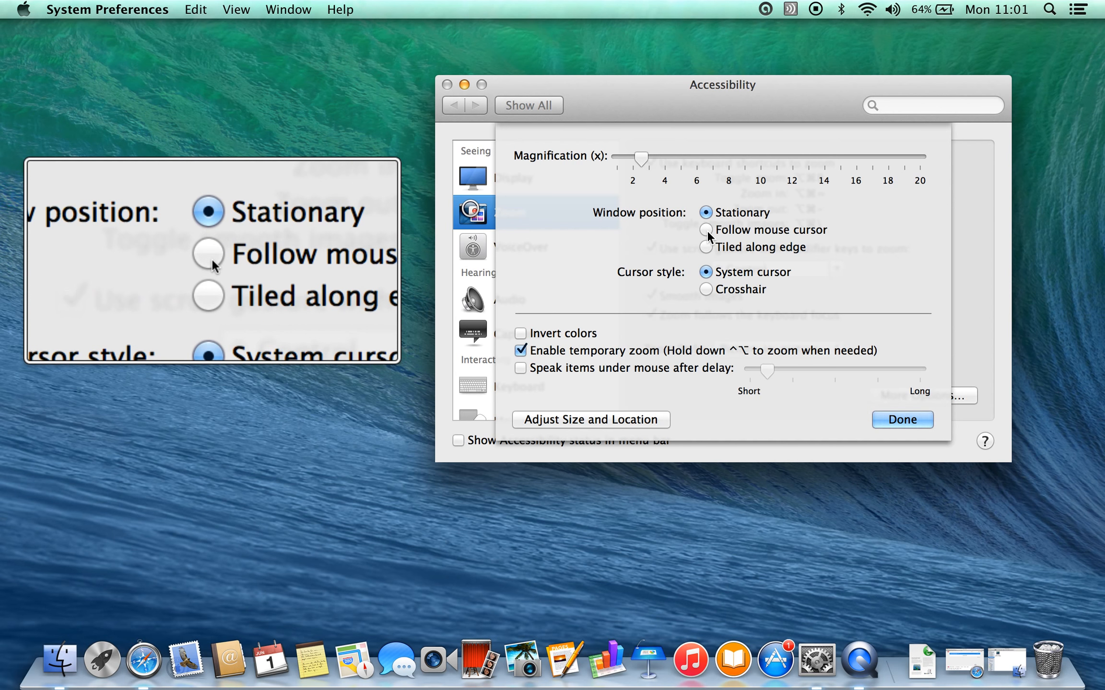
# Try the Follow mouse cursor and Tiled along edge window positions for the zoom window.
pyautogui.click(706, 231)
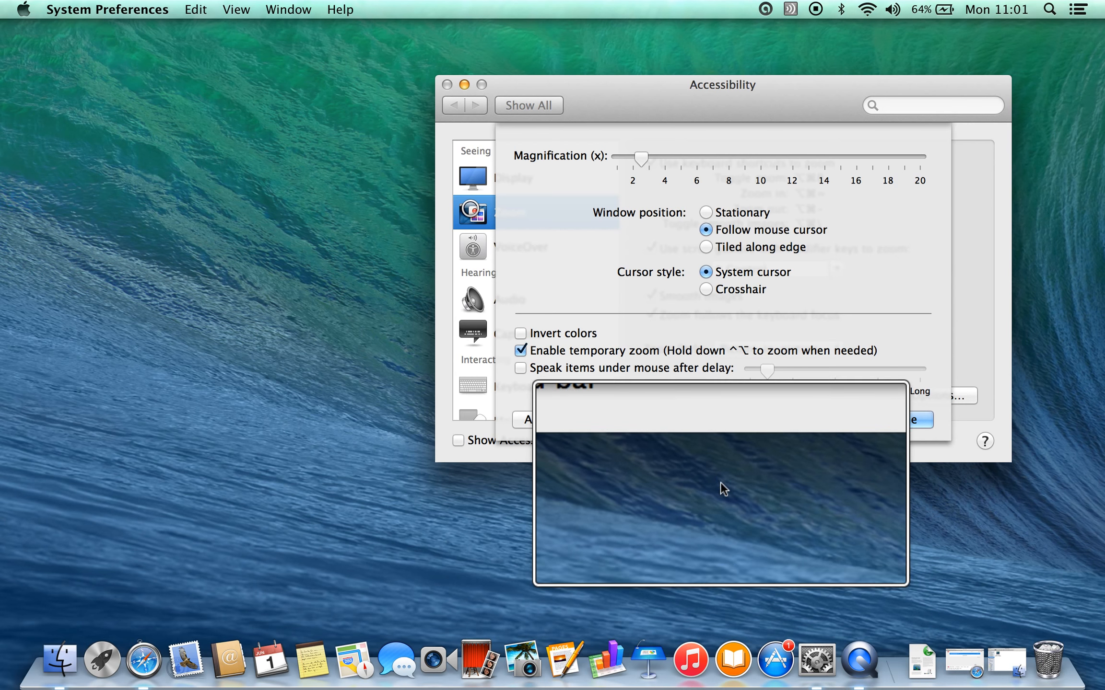
pyautogui.click(704, 251)
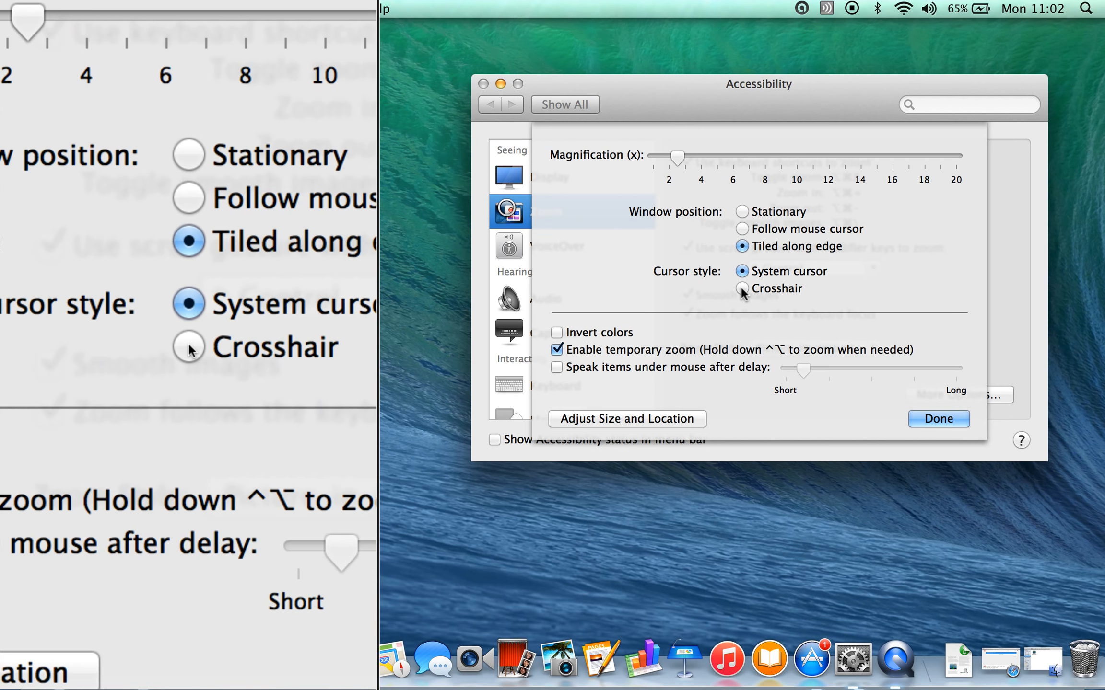
# Set the zoom cursor style to Crosshair and the window position to Stationary.
pyautogui.click(741, 288)
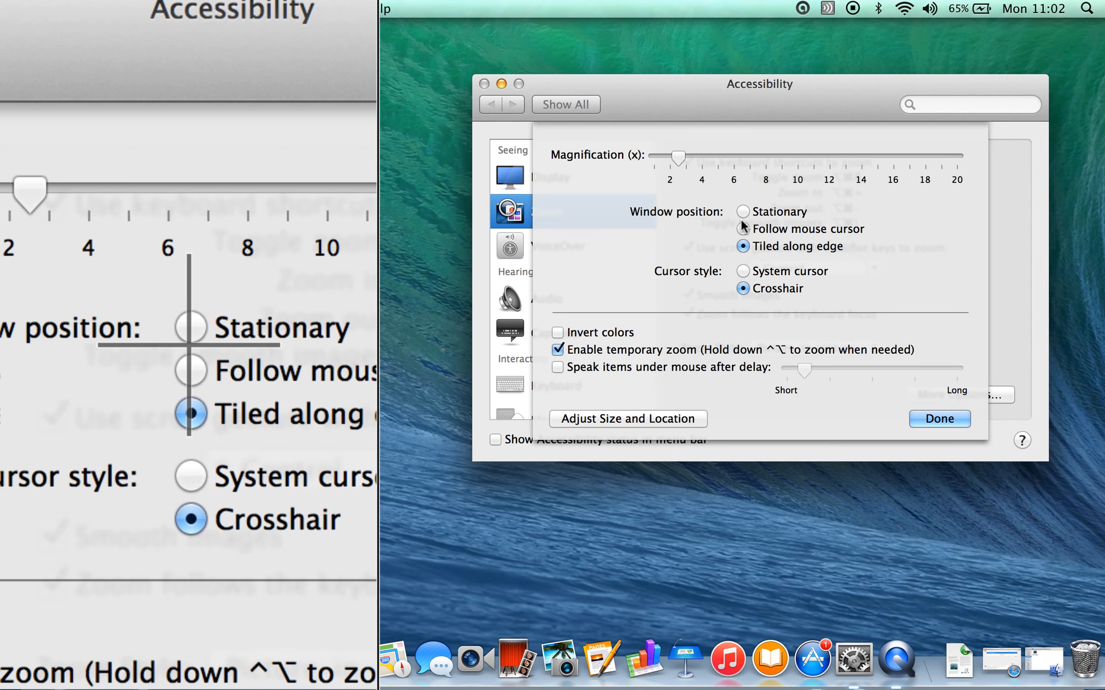
pyautogui.click(739, 211)
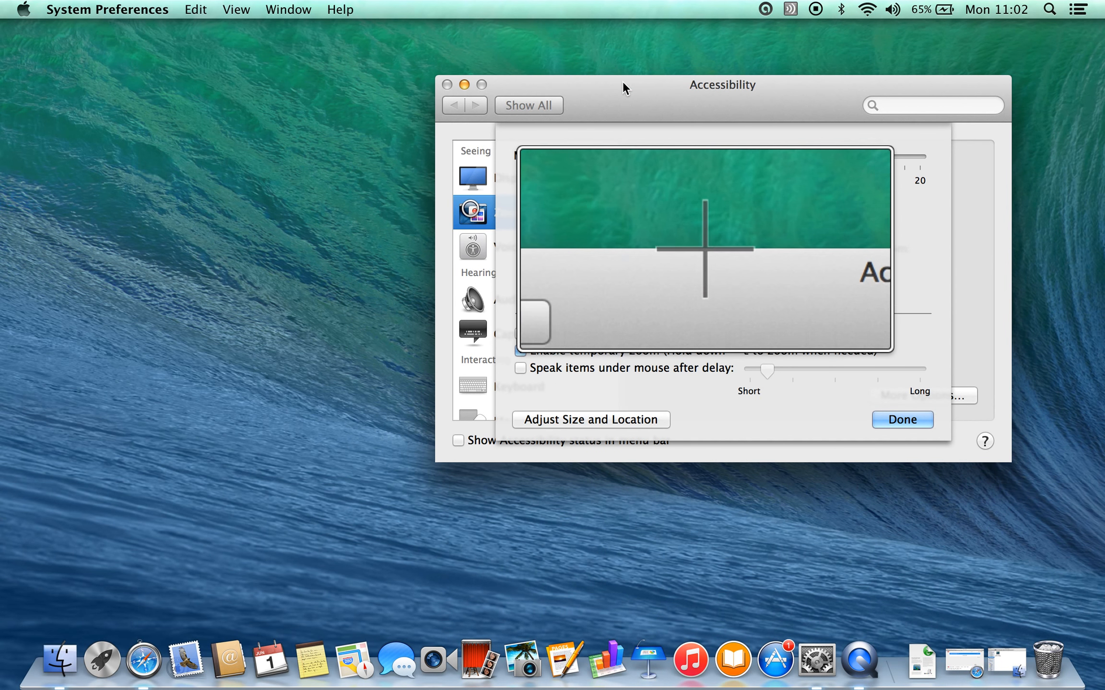
# Move the Accessibility window to the lower left and toggle Invert colors on and off.
pyautogui.moveTo(619, 97); pyautogui.dragTo(195, 276)
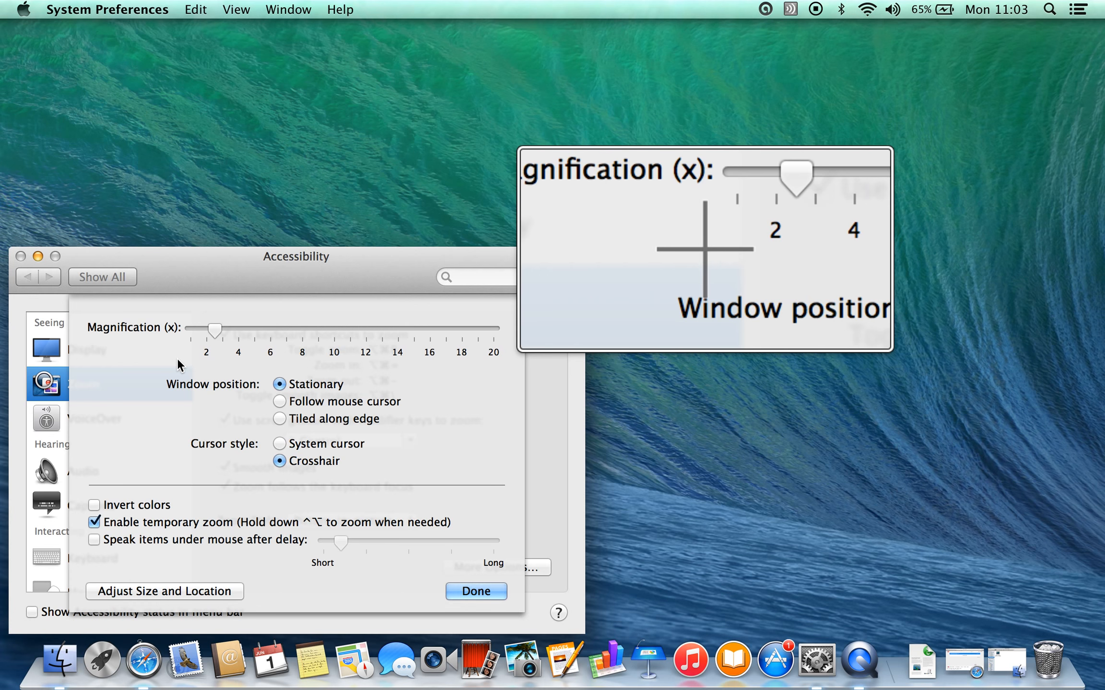
pyautogui.click(95, 505)
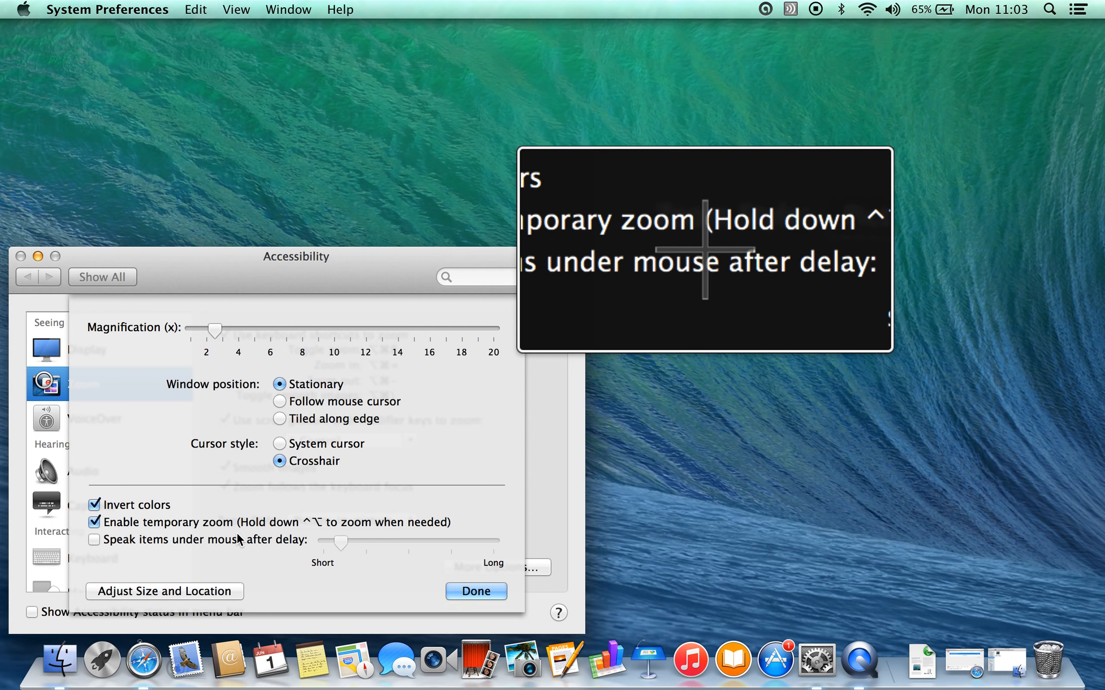
pyautogui.click(94, 507)
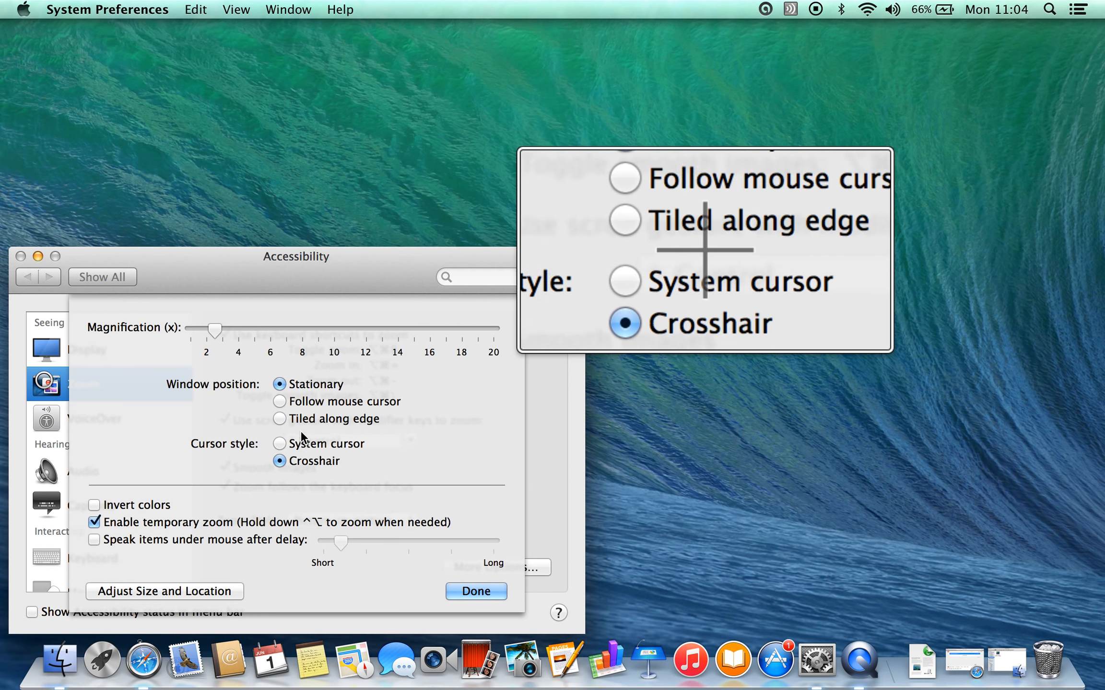
# Enable speaking items under the mouse after delay and disable temporary zoom.
pyautogui.click(94, 540)
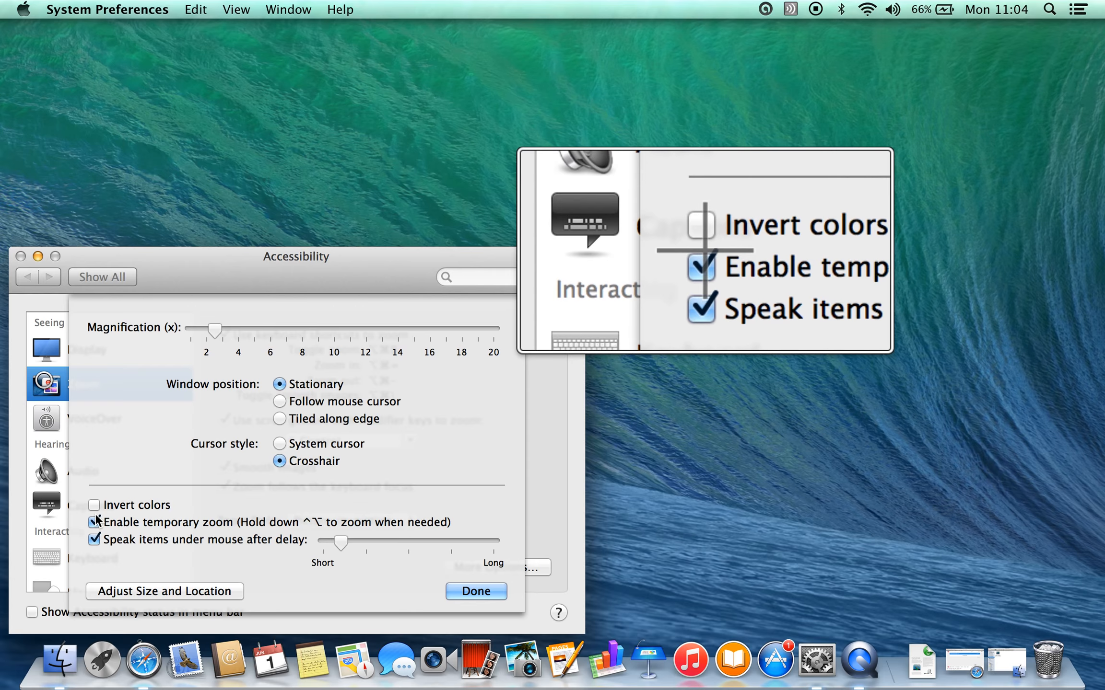
pyautogui.click(94, 523)
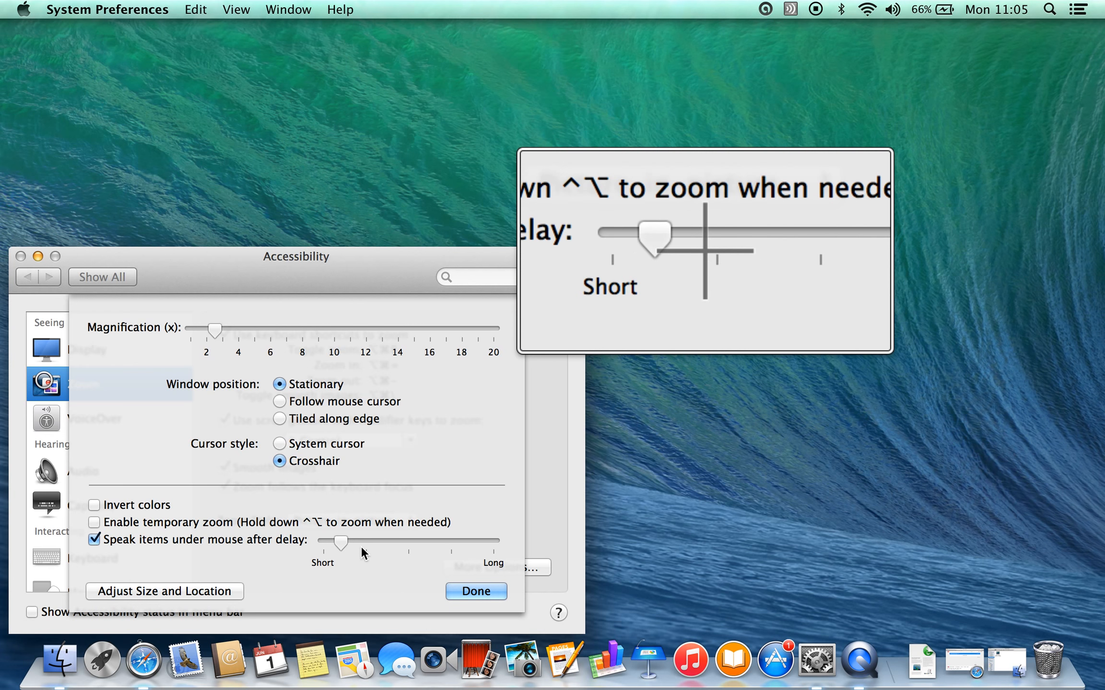
# Move the speak delay slider toward Long, then turn off speaking items under the mouse.
pyautogui.moveTo(342, 539)
pyautogui.mouseDown()
pyautogui.moveTo(322, 538)
pyautogui.moveTo(380, 540)
pyautogui.moveTo(328, 539)
pyautogui.mouseUp()
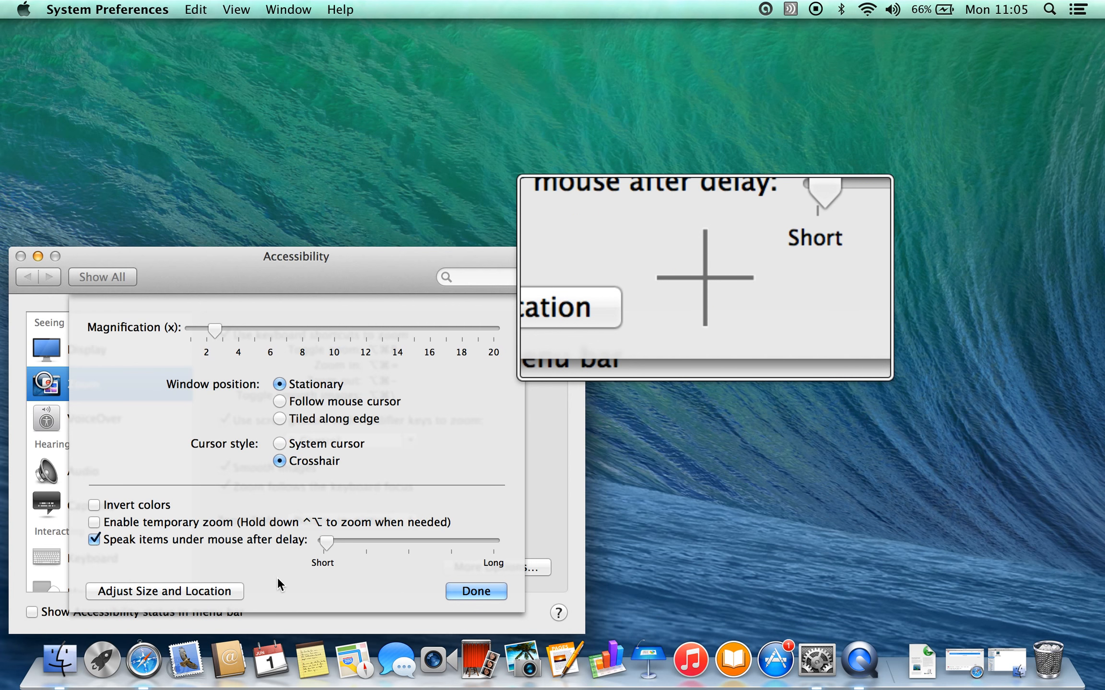
pyautogui.moveTo(324, 539); pyautogui.dragTo(431, 542)
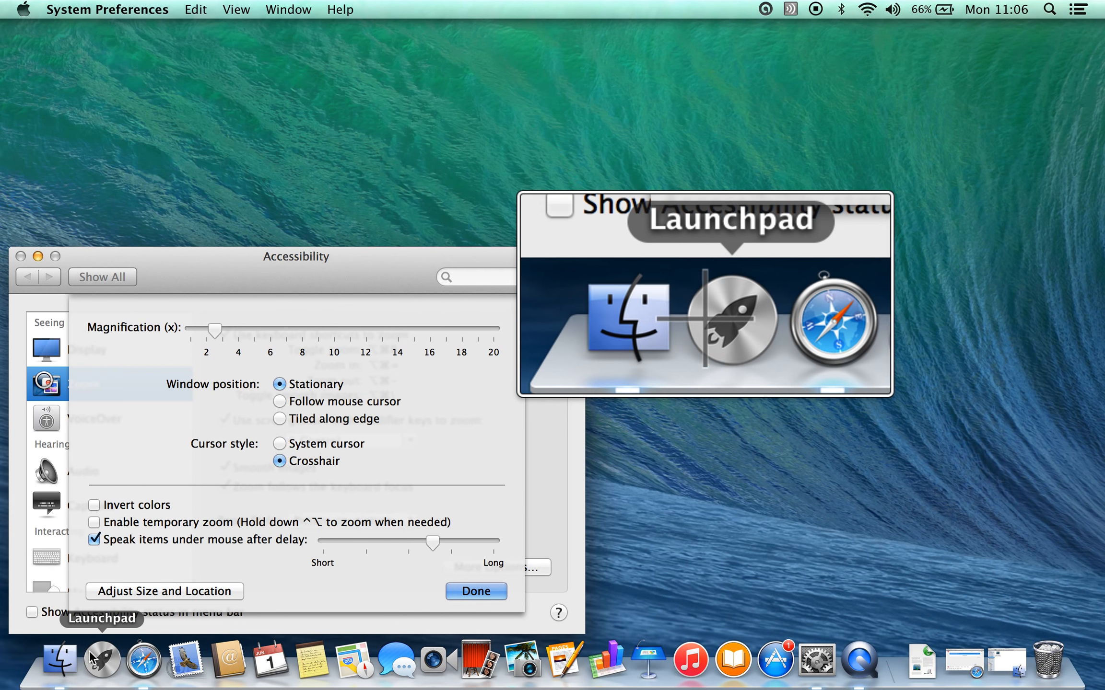
pyautogui.click(94, 540)
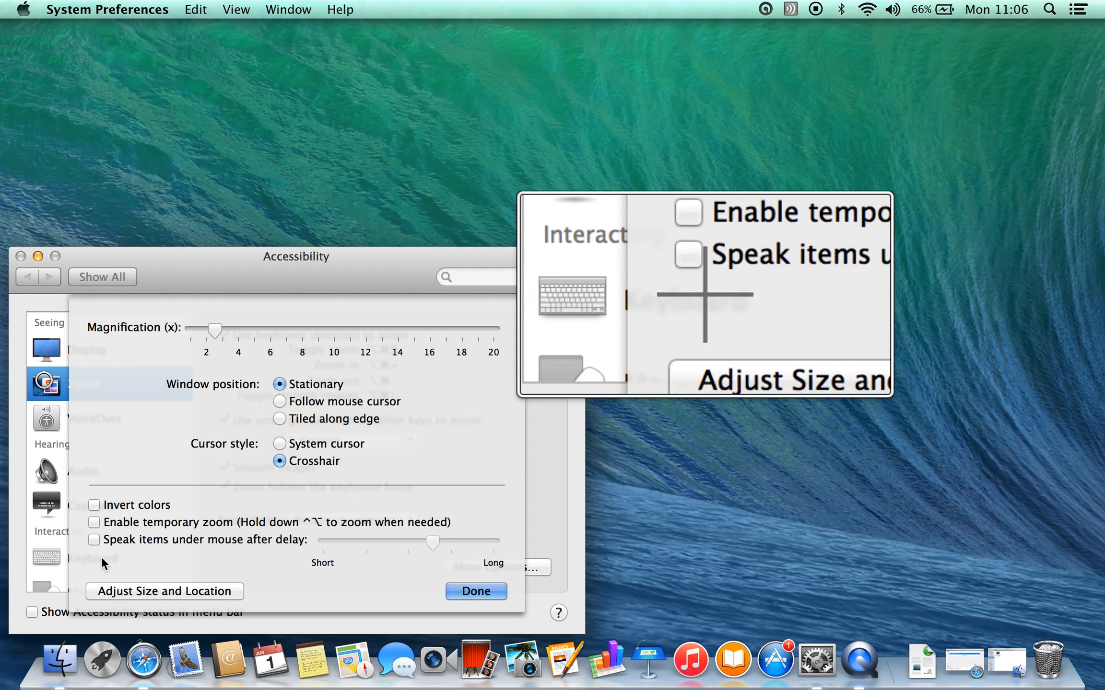
# Enlarge the zoom window through Adjust Size and Location, confirm it, and close the options.
pyautogui.click(138, 591)
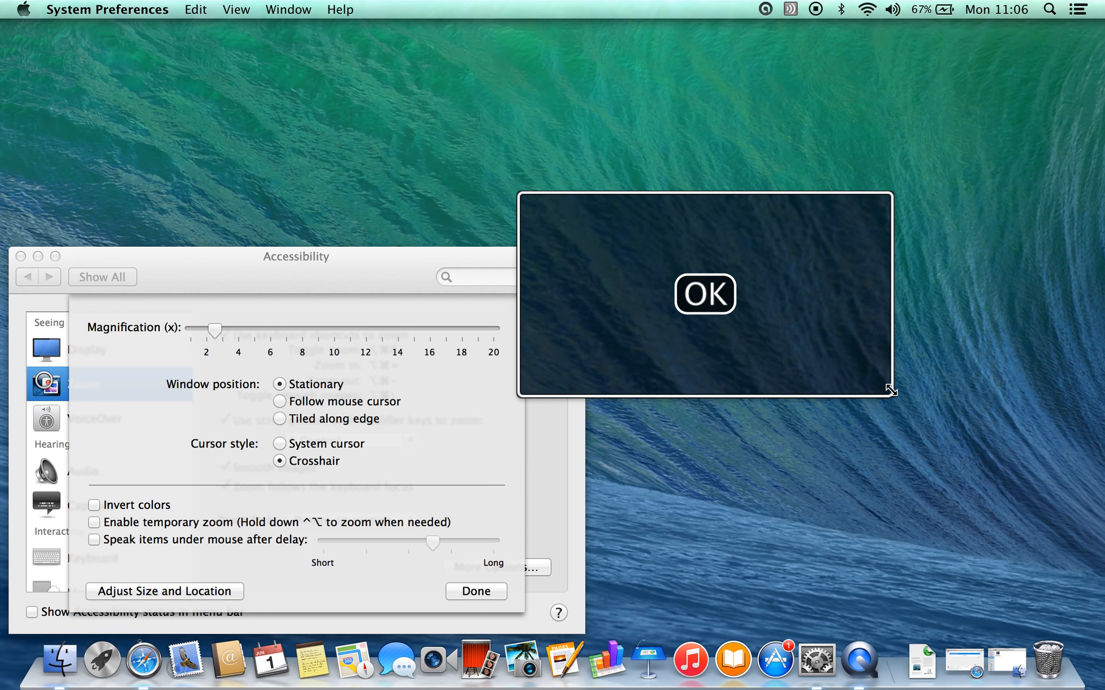
pyautogui.moveTo(891, 391); pyautogui.dragTo(933, 441)
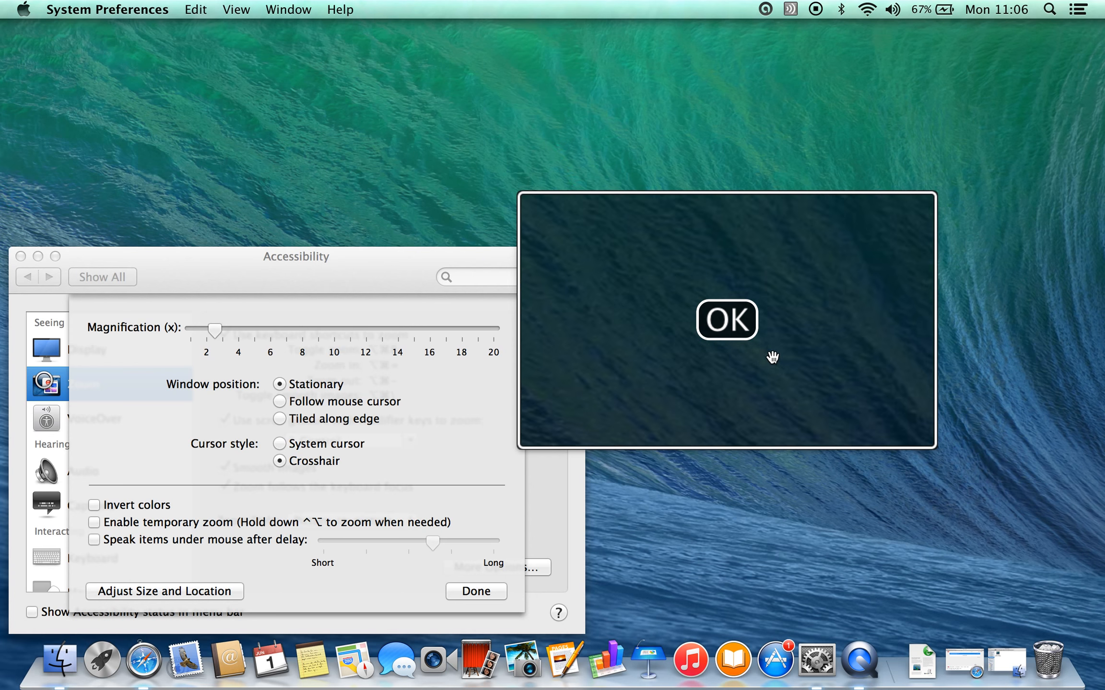
pyautogui.click(735, 331)
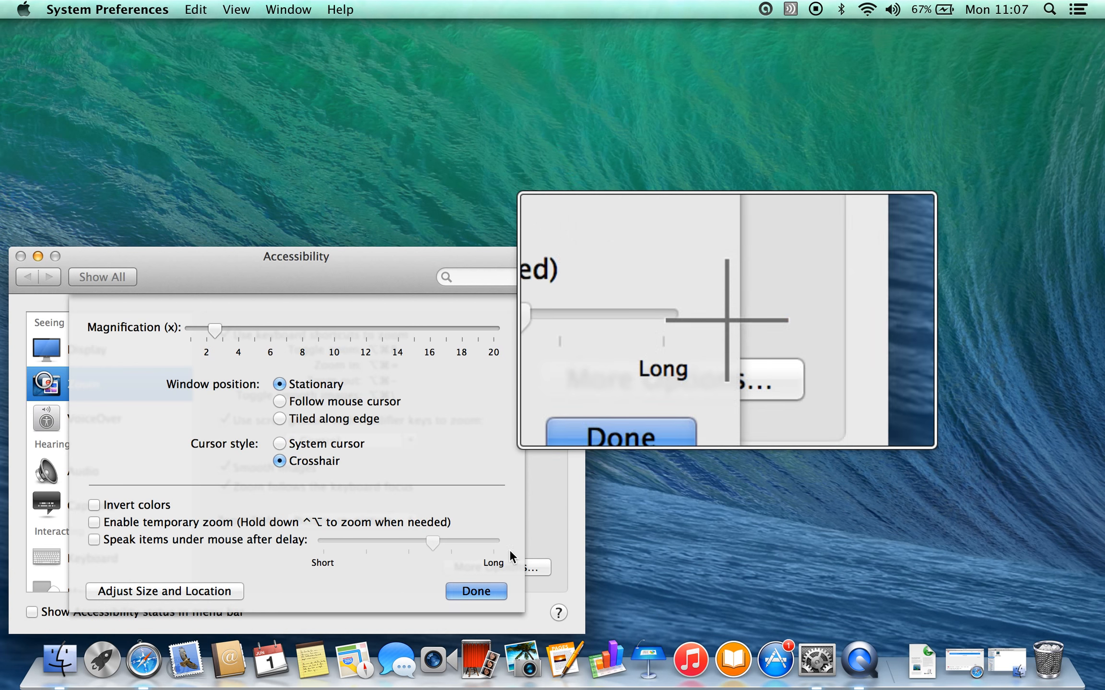
pyautogui.click(474, 589)
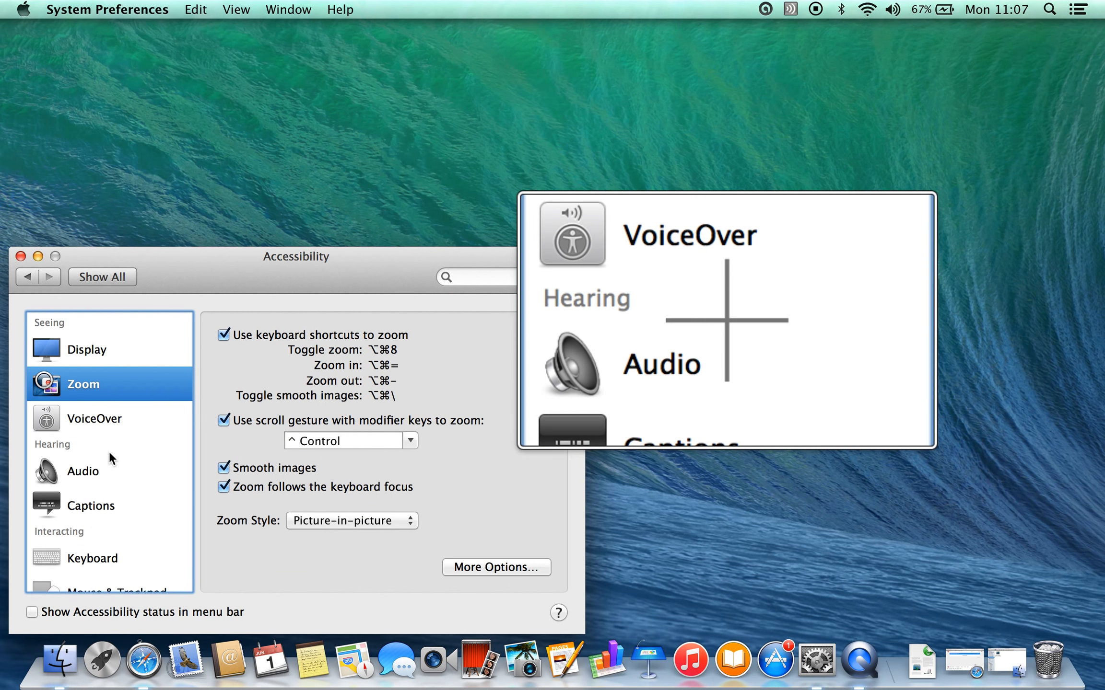